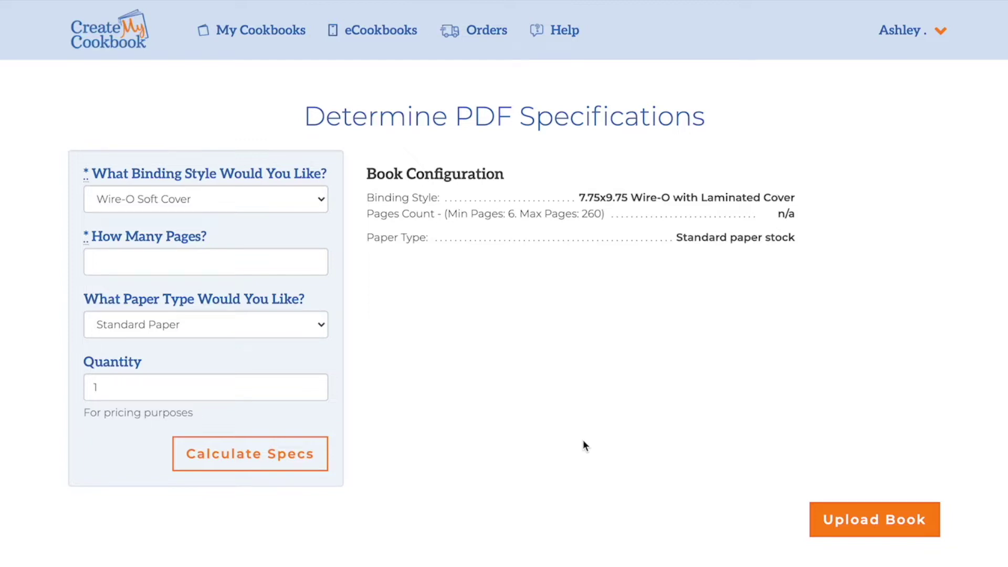
Calculate PDF specs for an 8-page Ringed Binder book on Standard Paper
click(311, 204)
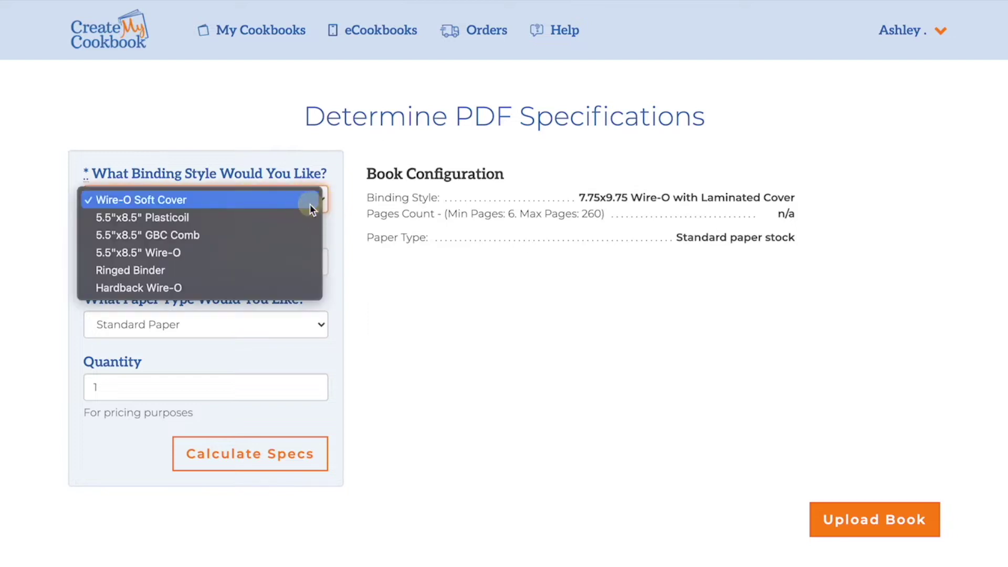
click(287, 266)
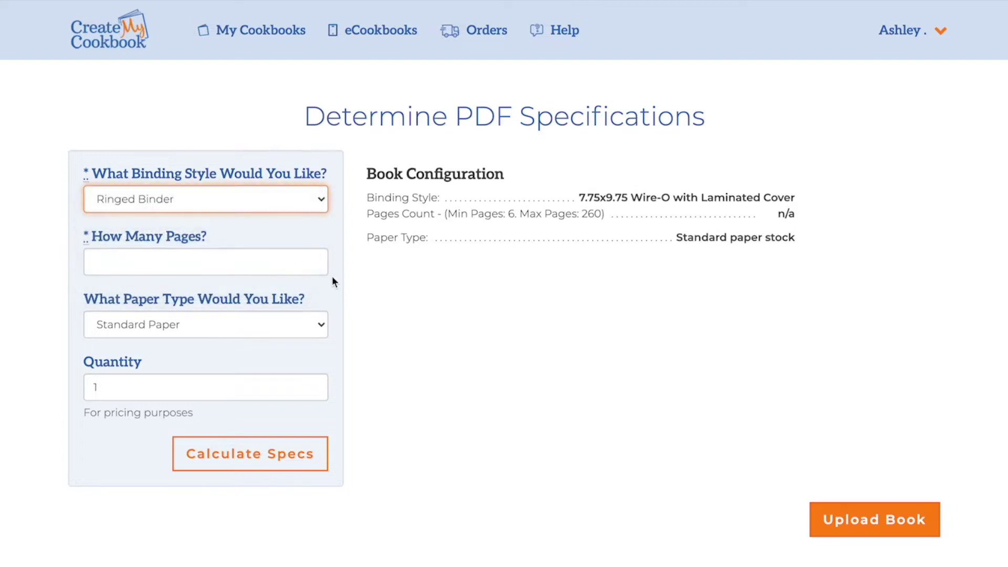
click(282, 262)
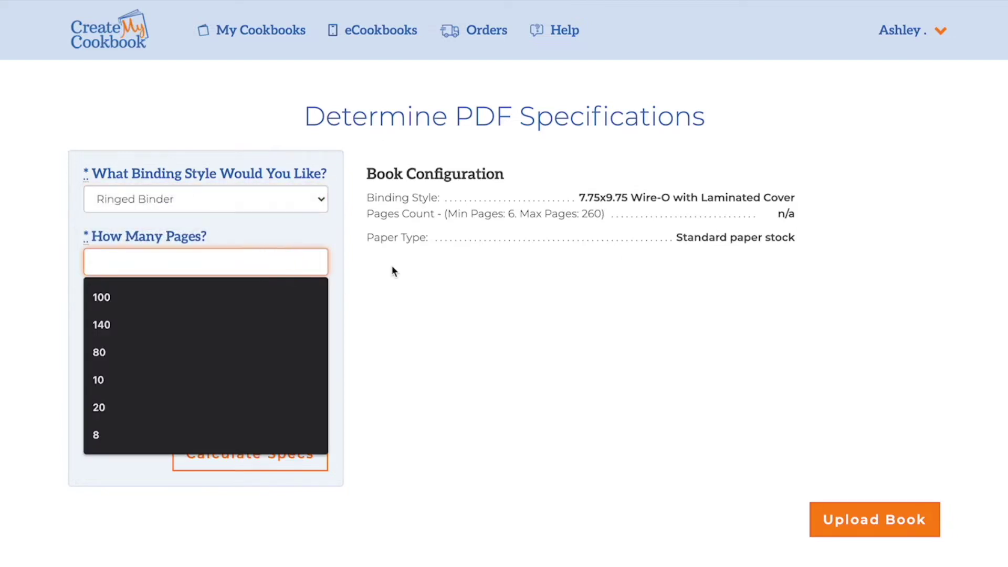
text(8)
click(442, 313)
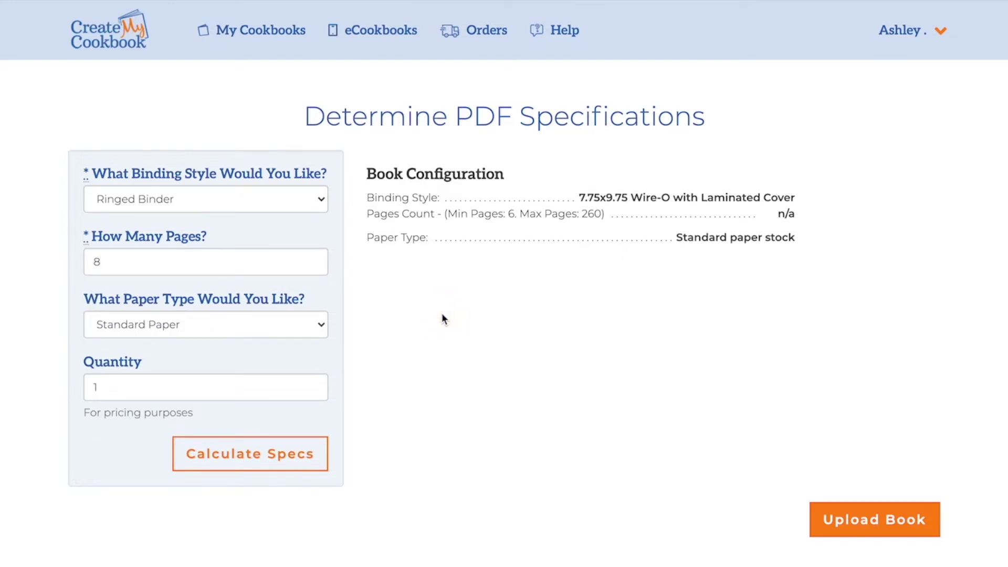
click(272, 325)
click(285, 325)
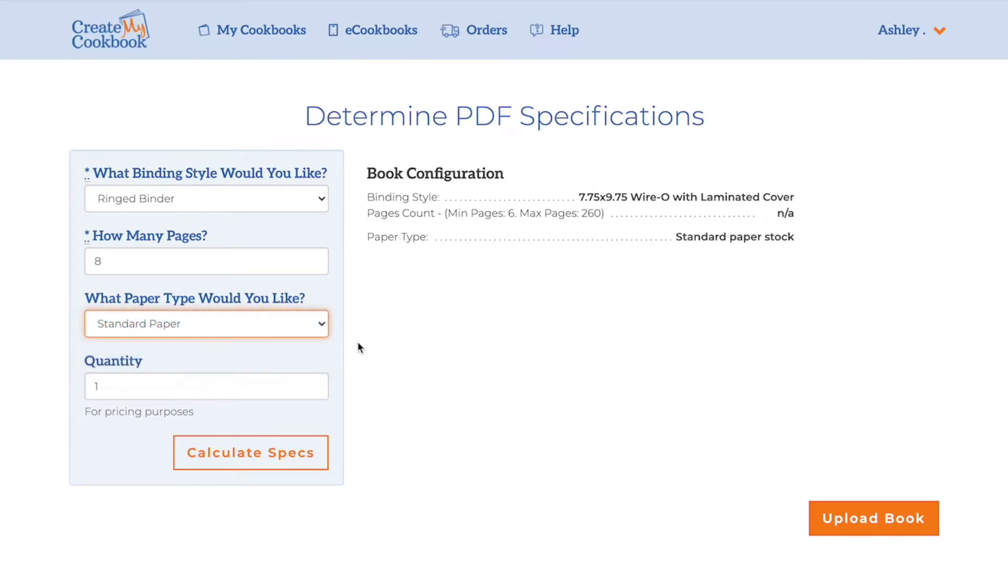
click(257, 452)
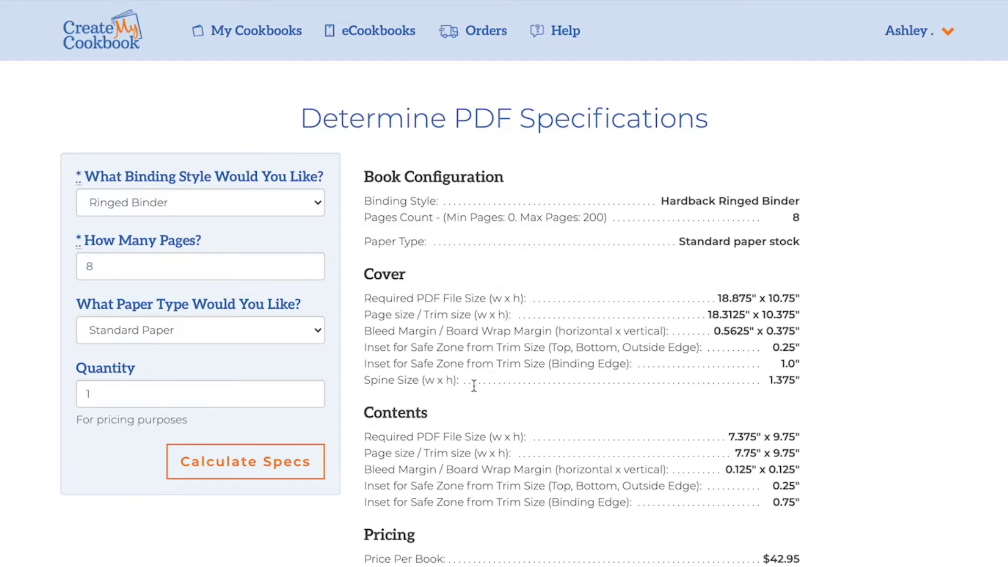
Scroll through the Cover, Contents and Pricing specs, noting the 7.375" x 9.75" contents size
scroll(454, 452, down, 1)
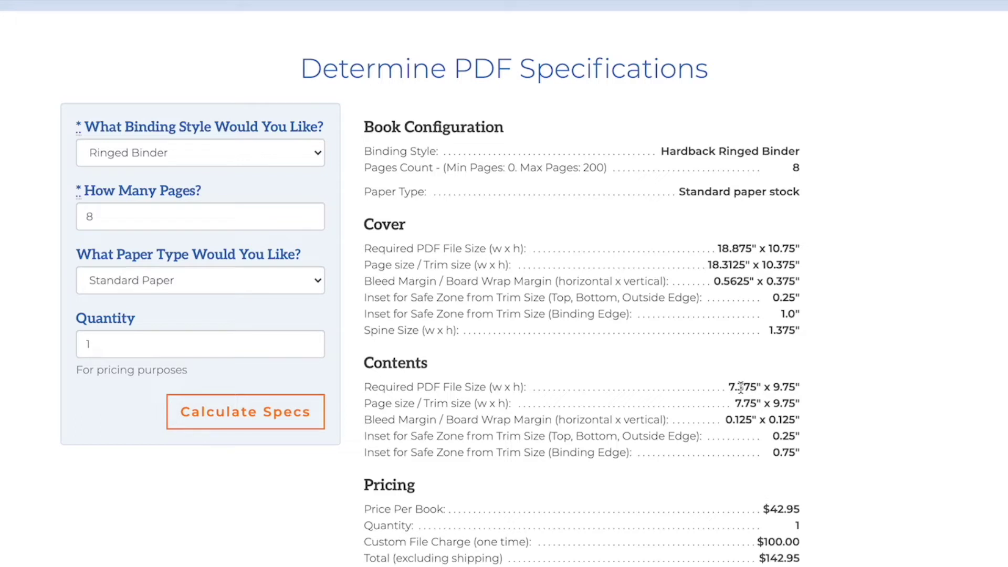
scroll(859, 386, up, 1)
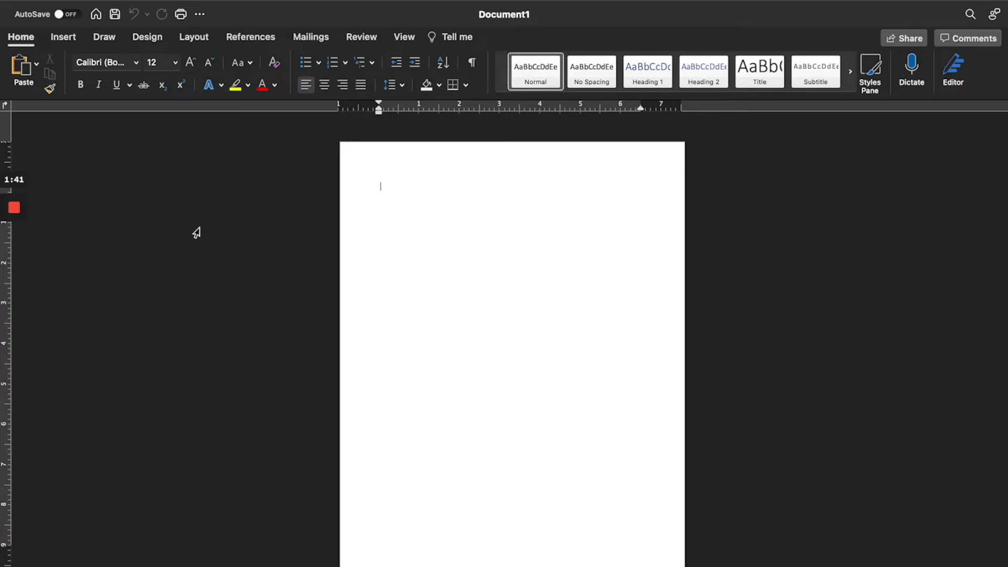
Open Manage Custom Sizes from the Paper Size list in File > Page Setup
mouse_move(140, 3)
click(86, 8)
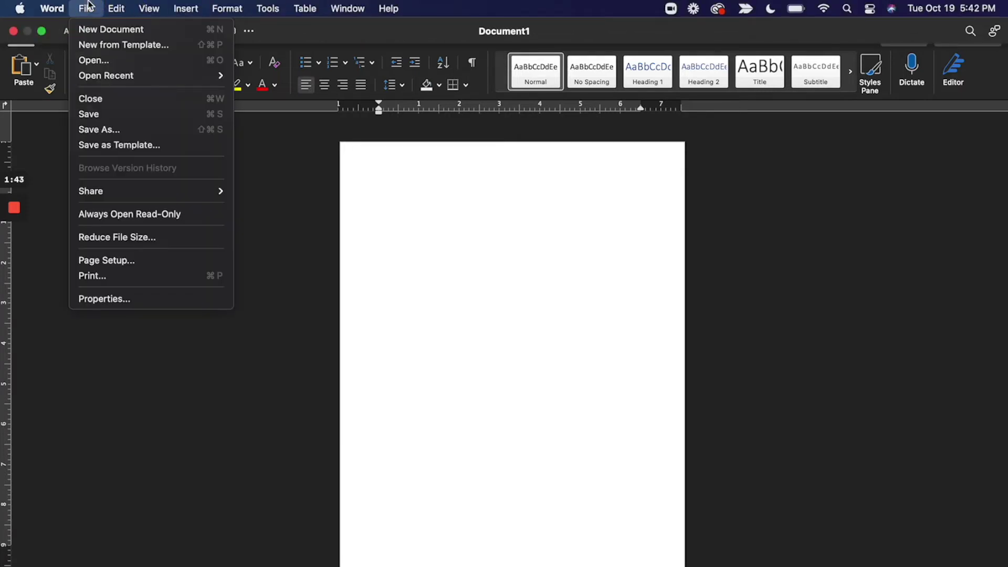
click(110, 262)
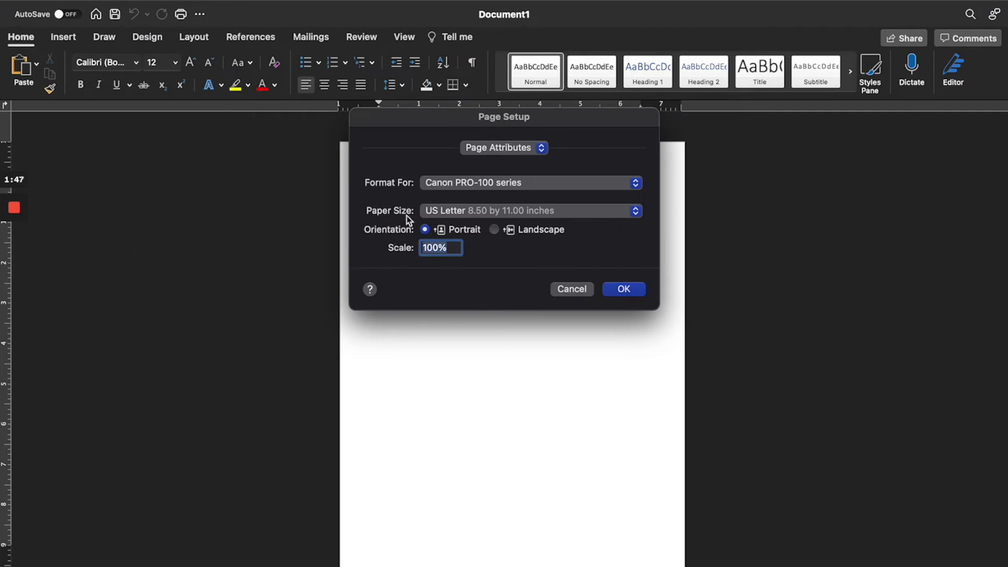
click(462, 212)
click(462, 236)
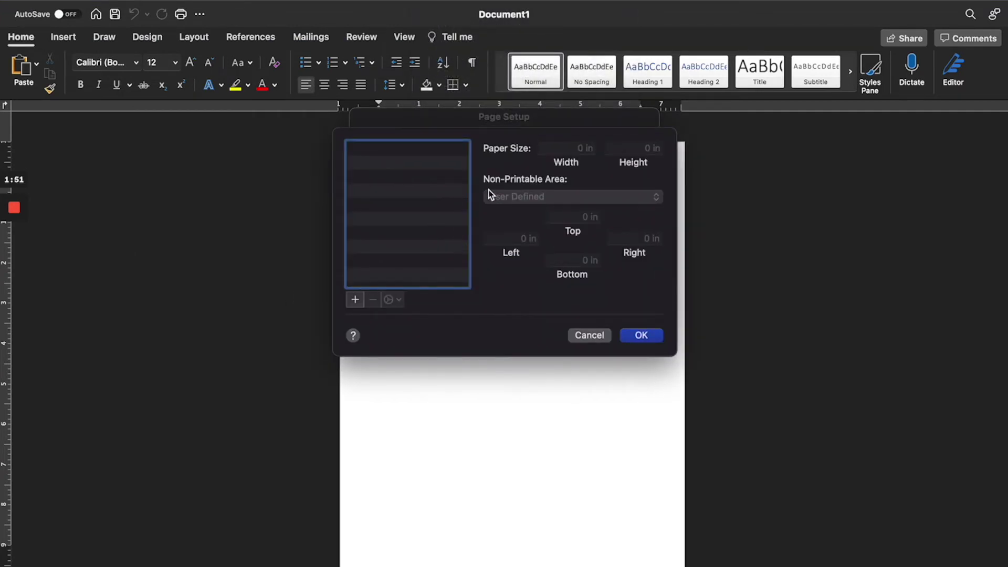
Add a custom paper size named 'CMC Ringed Binder', 7.375 in wide and 9.75 in high
click(355, 301)
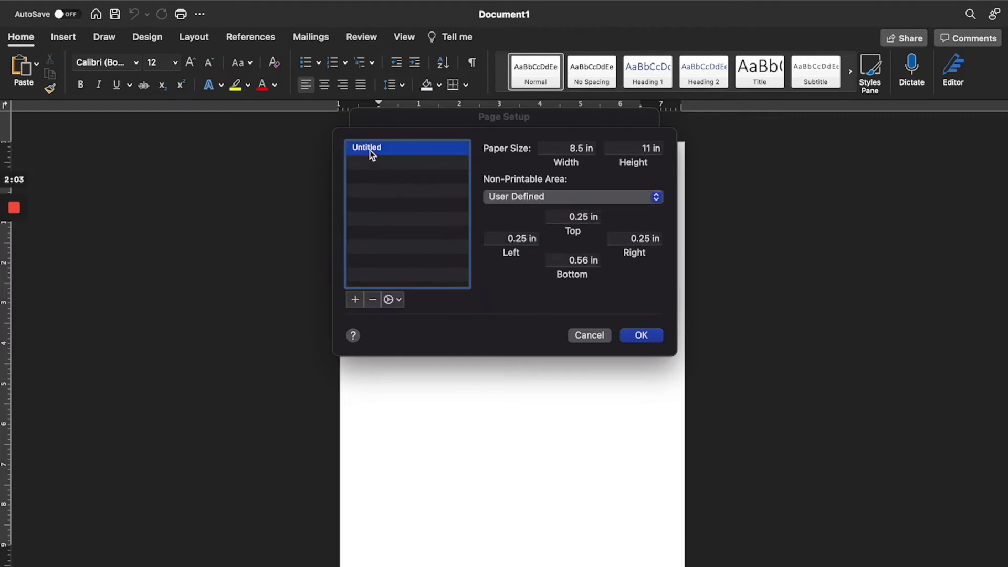
double_click(368, 149)
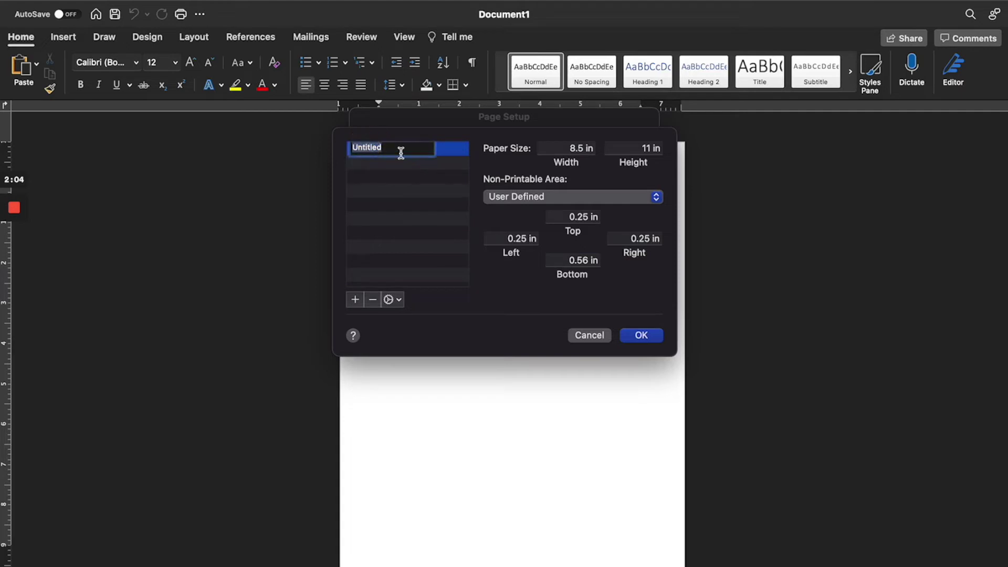
text(CMC Ringed Binder)
click(409, 184)
click(607, 148)
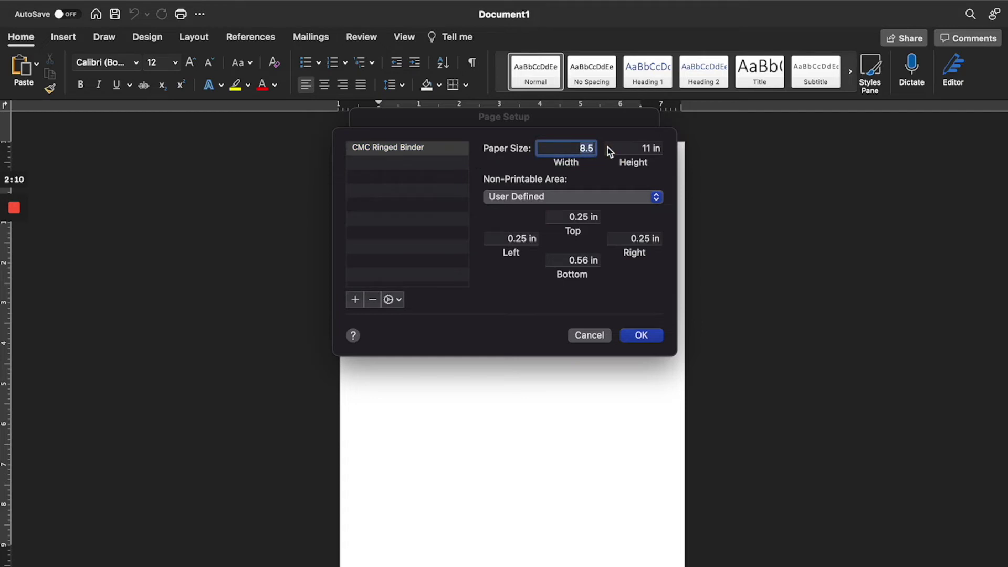
text(7.375)
click(650, 148)
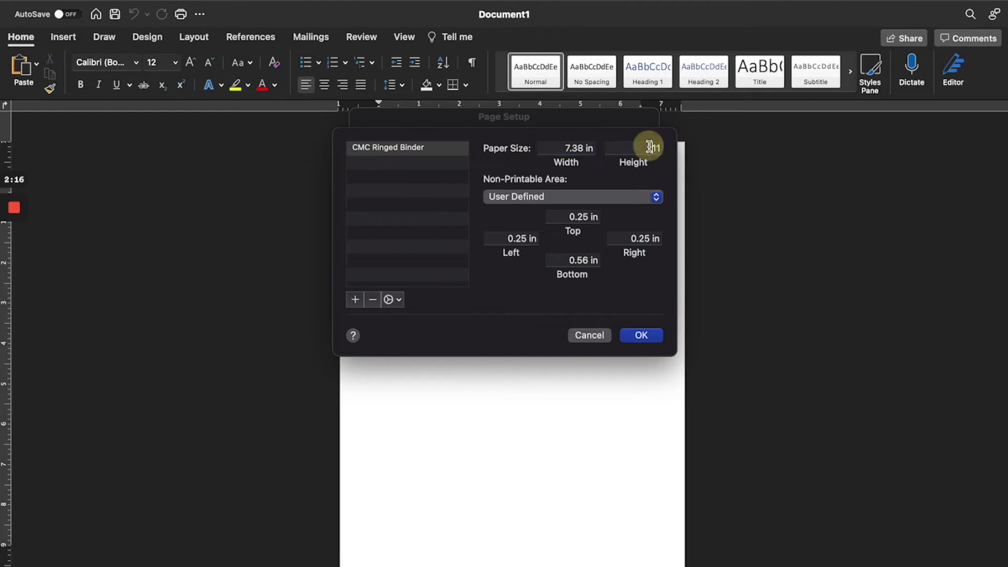
text(9.75)
Set 0.25 in bottom and 0.75 in left/right non-printable edges and save the size
click(583, 260)
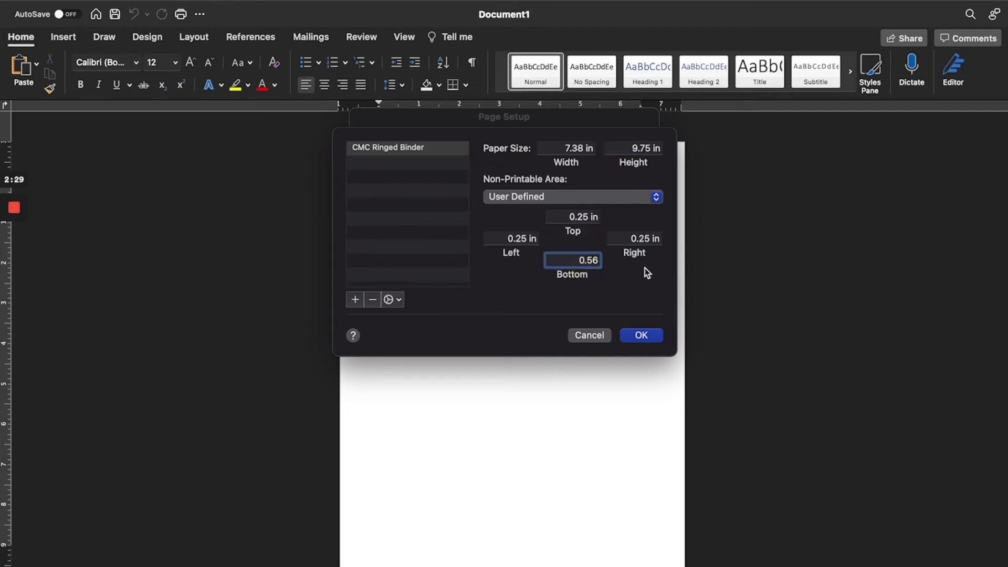
key(BackSpace)
key(BackSpace)
key(BackSpace)
key(BackSpace)
text(0.25)
click(520, 240)
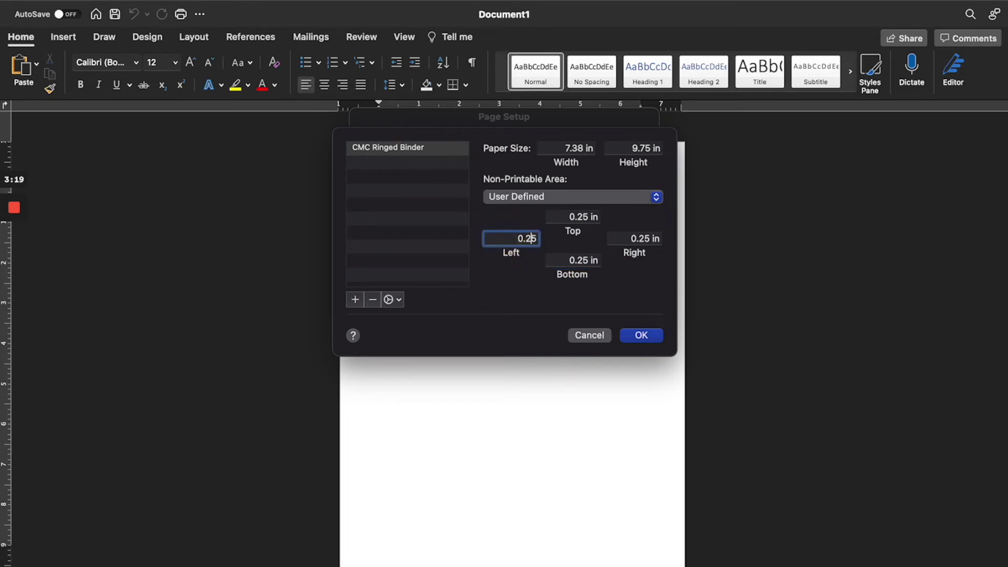
key(BackSpace)
key(BackSpace)
text(75)
click(634, 238)
key(BackSpace)
key(BackSpace)
text(75)
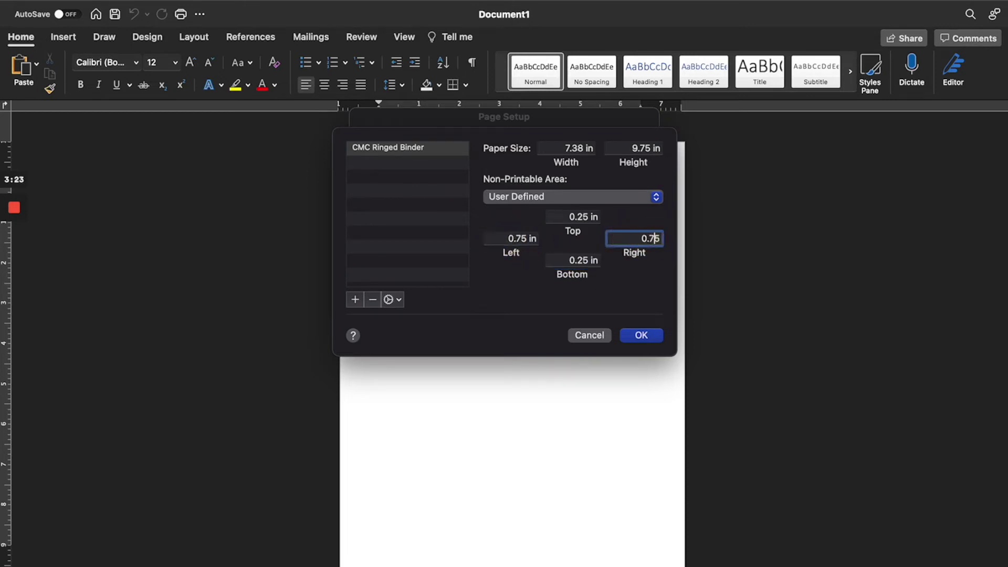
click(641, 336)
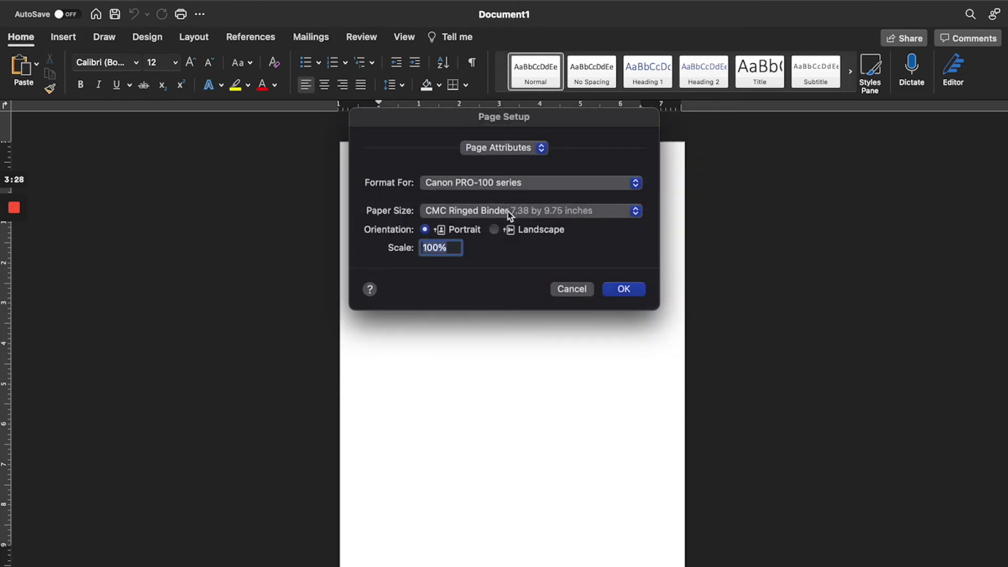
Cancel Page Setup and open the My Family Cookbook document
click(569, 288)
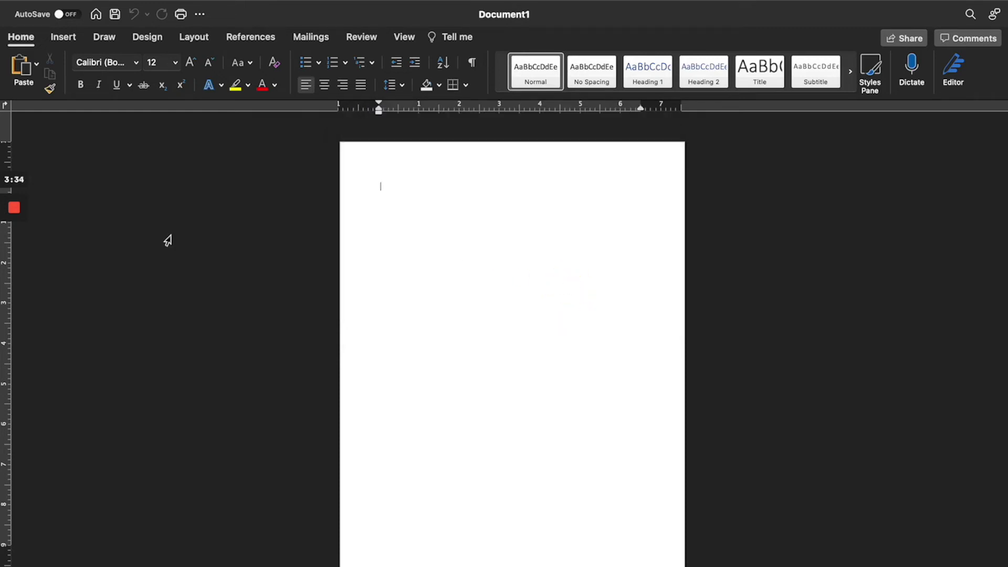
mouse_move(24, 284)
click(14, 264)
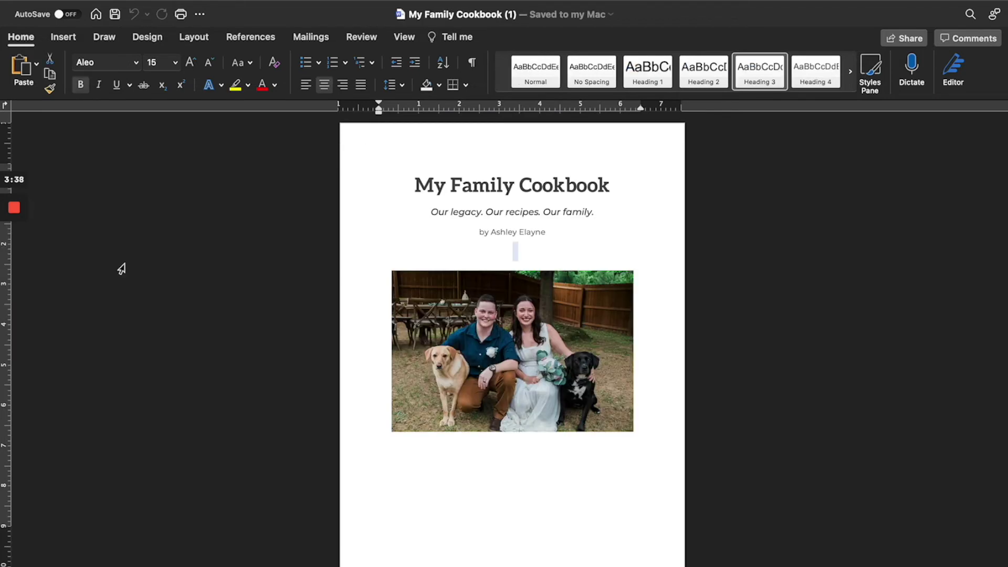
click(510, 258)
click(85, 9)
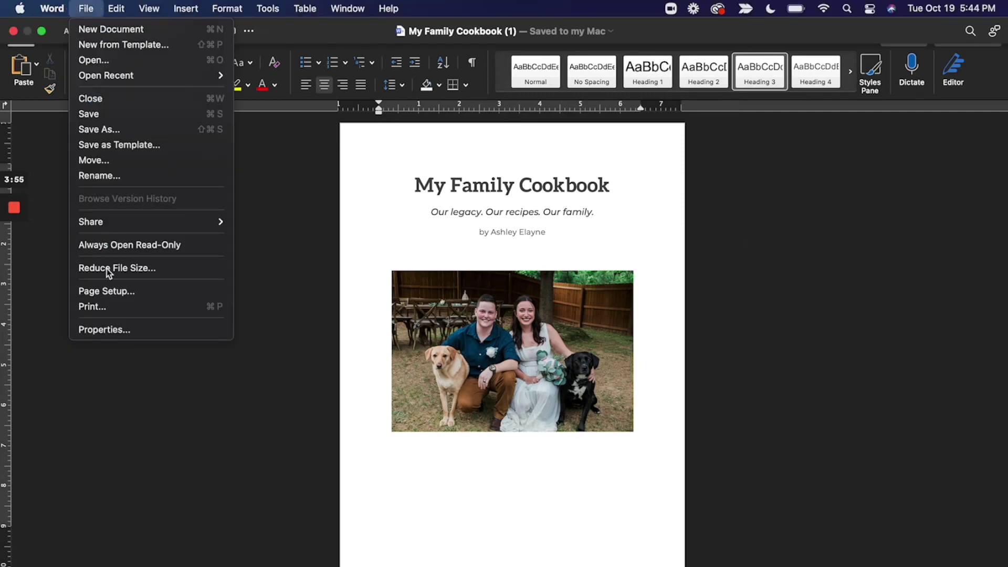
Print the cookbook scaled to fit CMC Ringed Binder paper and choose Save as PDF
click(100, 311)
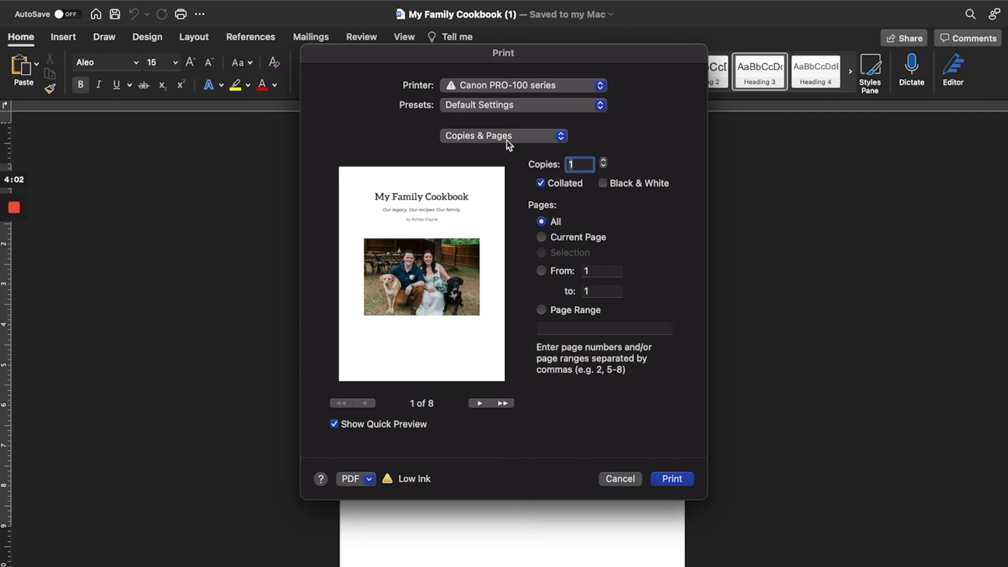
click(511, 137)
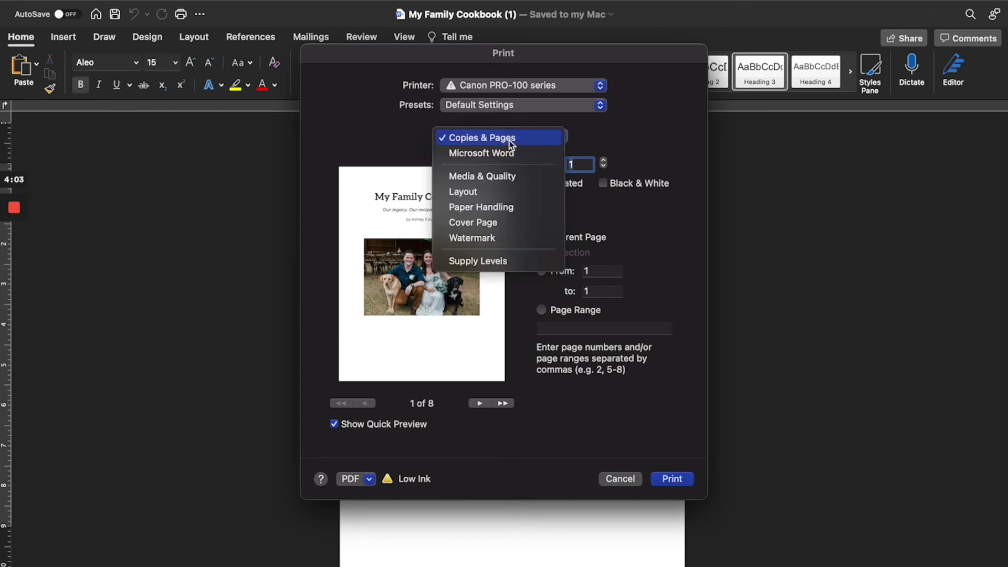
click(492, 207)
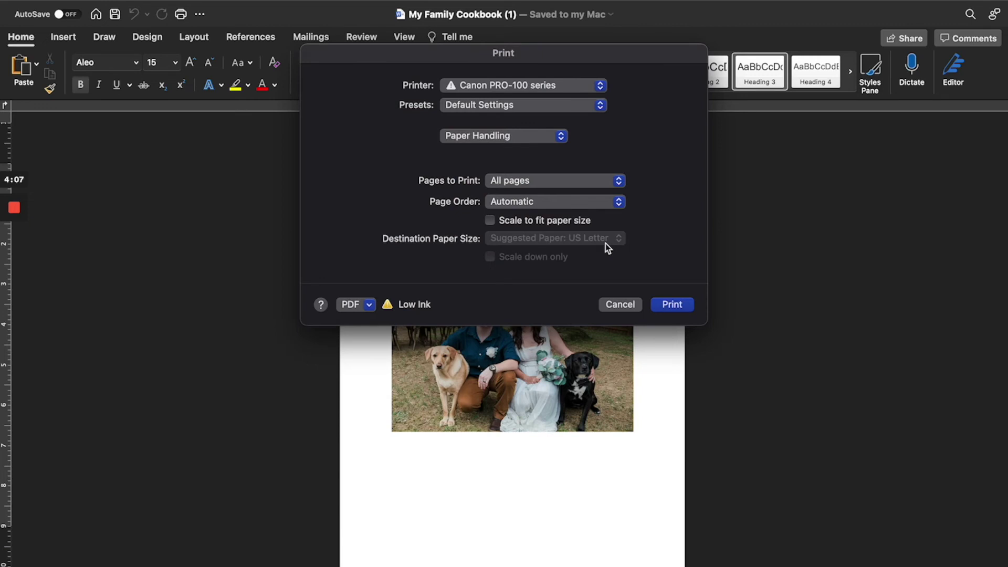
click(506, 224)
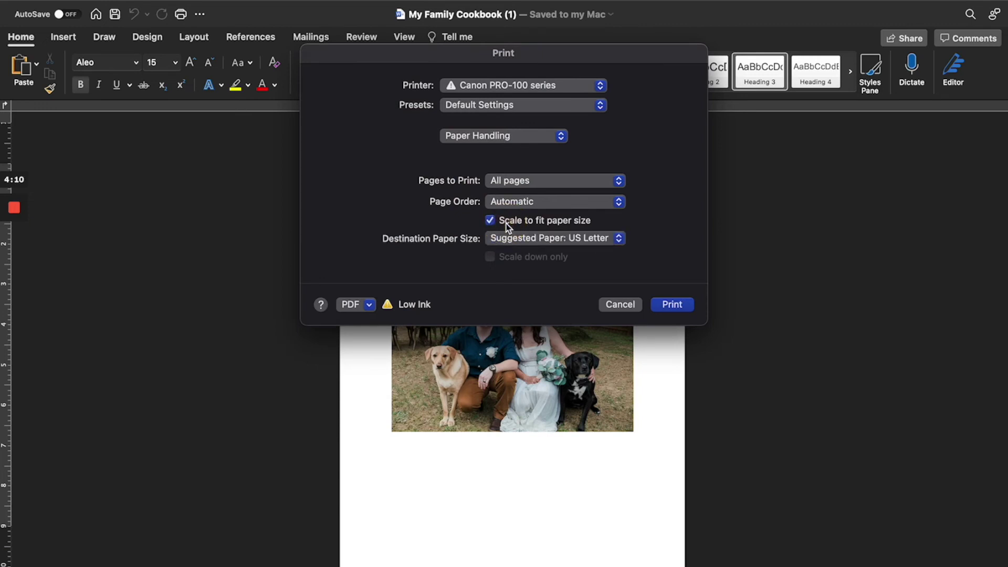
click(512, 237)
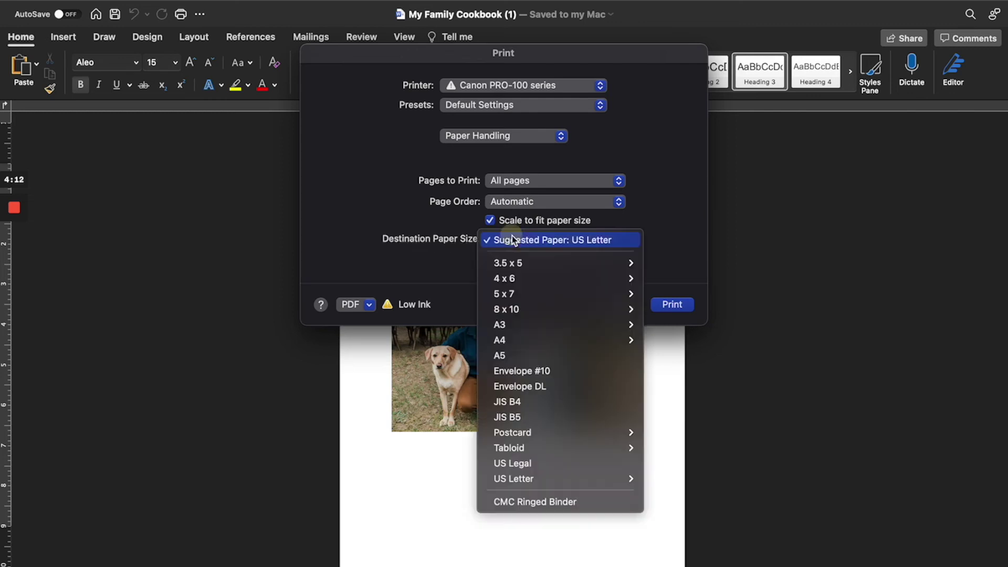
click(547, 505)
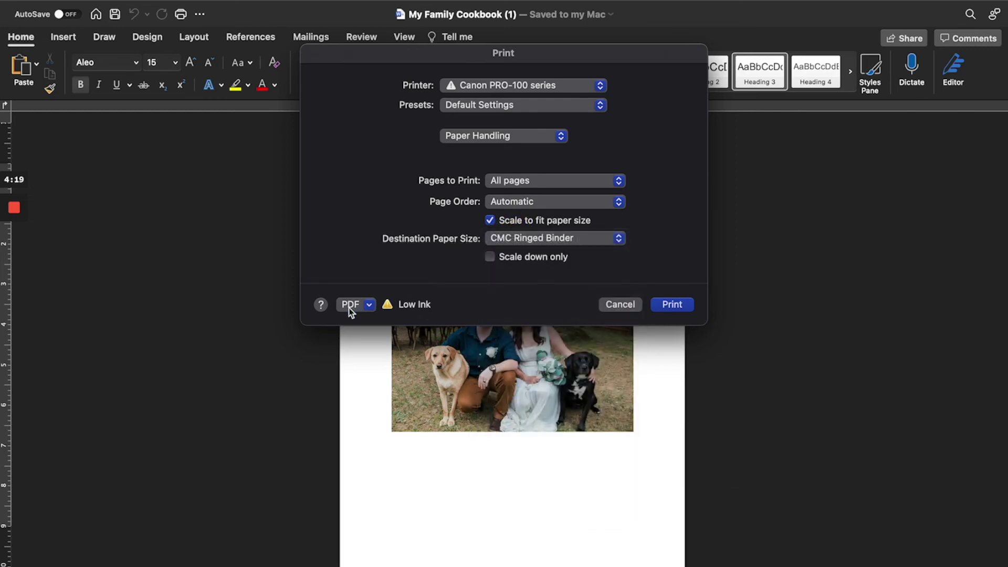
click(367, 308)
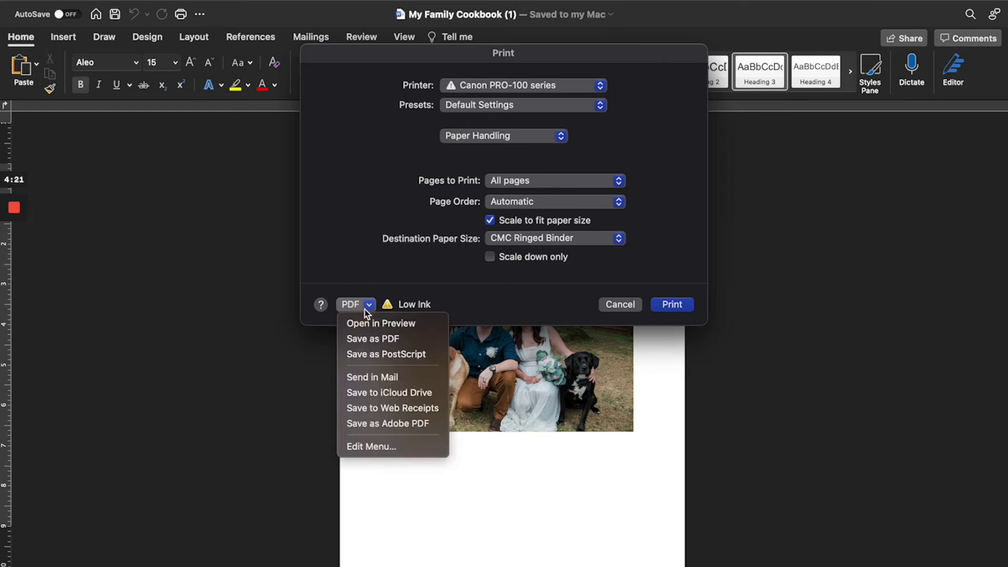
click(371, 339)
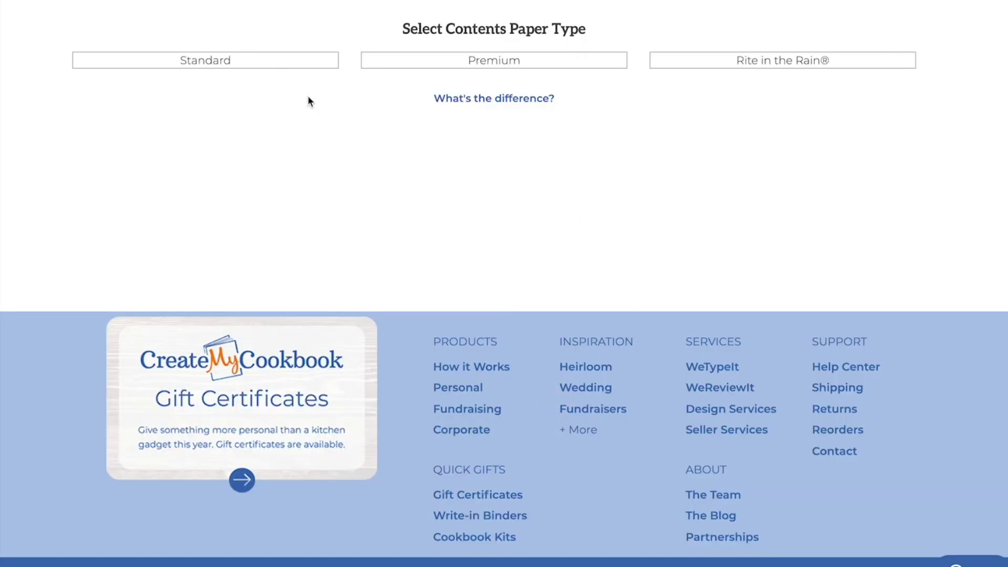
Select Standard contents paper to reach the Upload Press Ready PDFs page
click(311, 67)
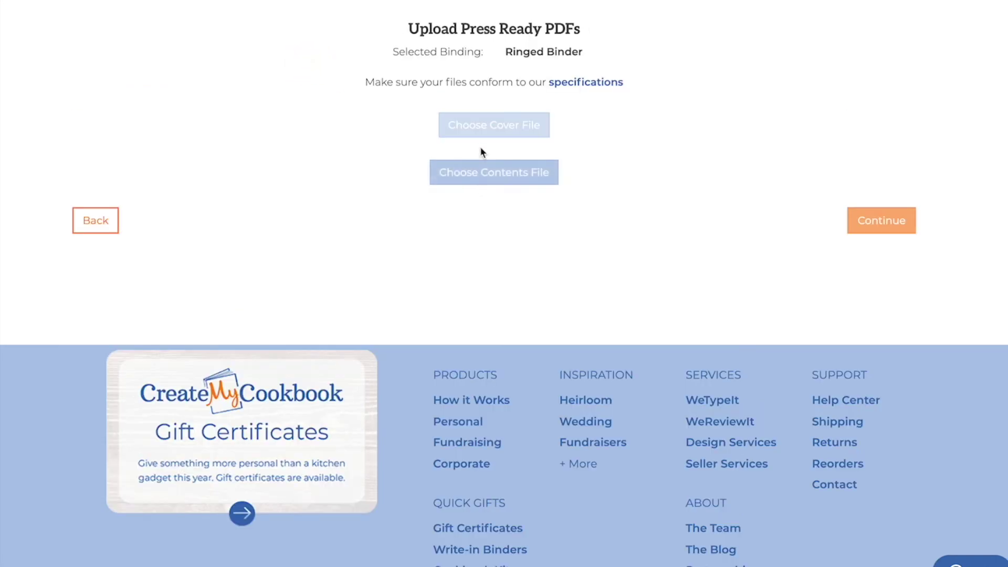